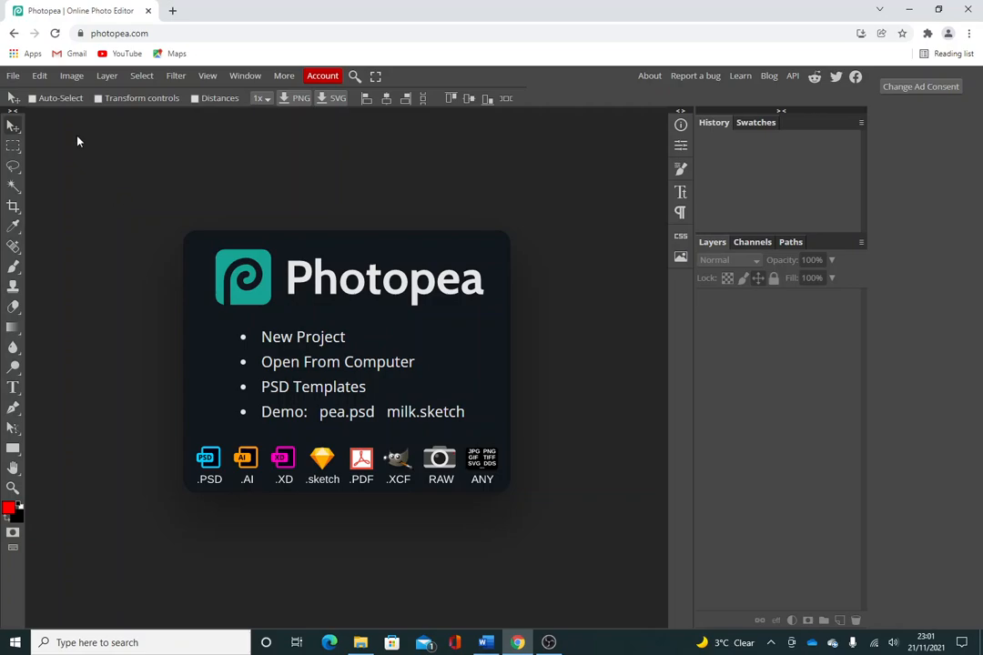
# Step: Create a new project named SIPAdvert from the A4 print preset, 210 x 297 mm with a white background
pyautogui.click(14, 78)
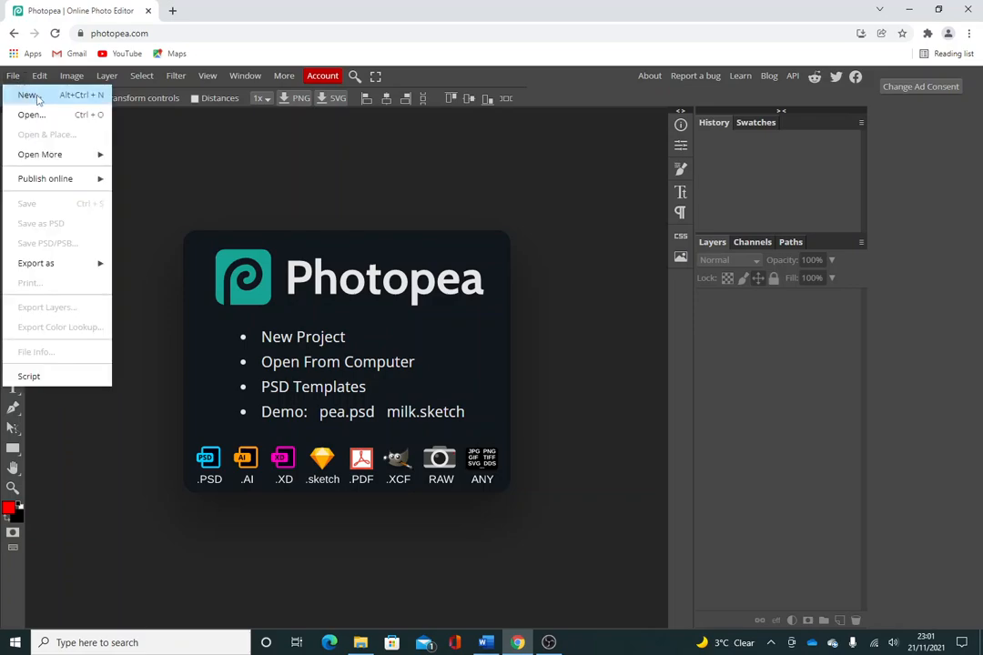
pyautogui.click(37, 96)
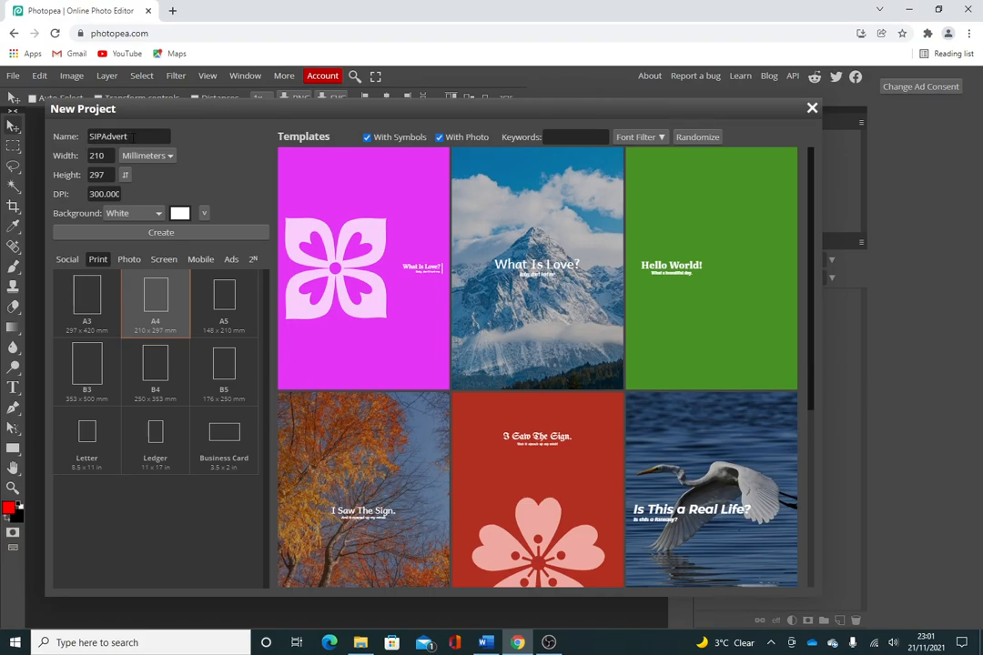
pyautogui.click(66, 259)
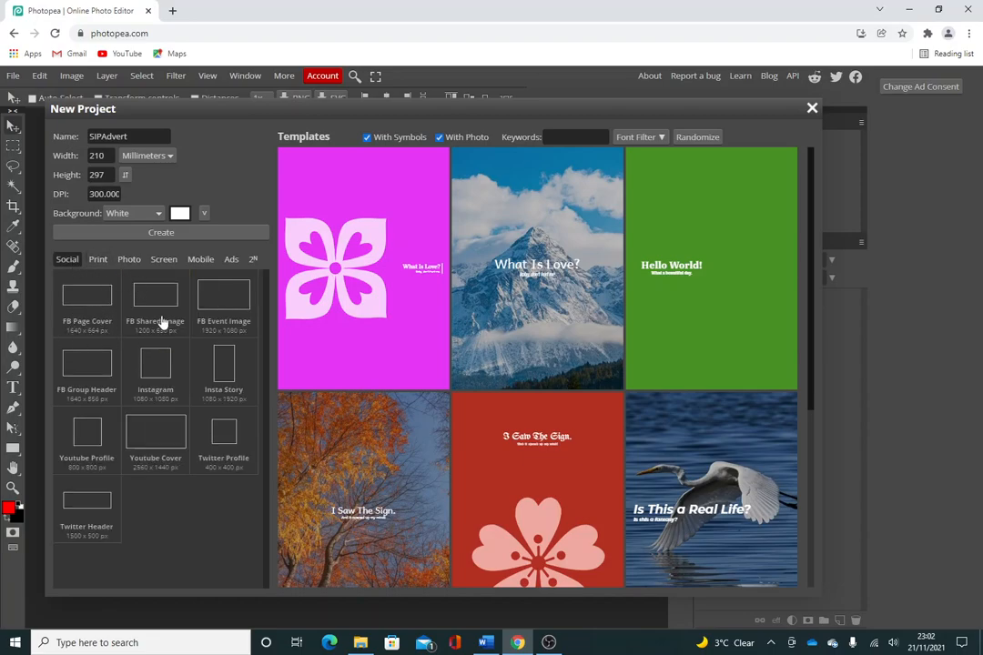
pyautogui.click(99, 262)
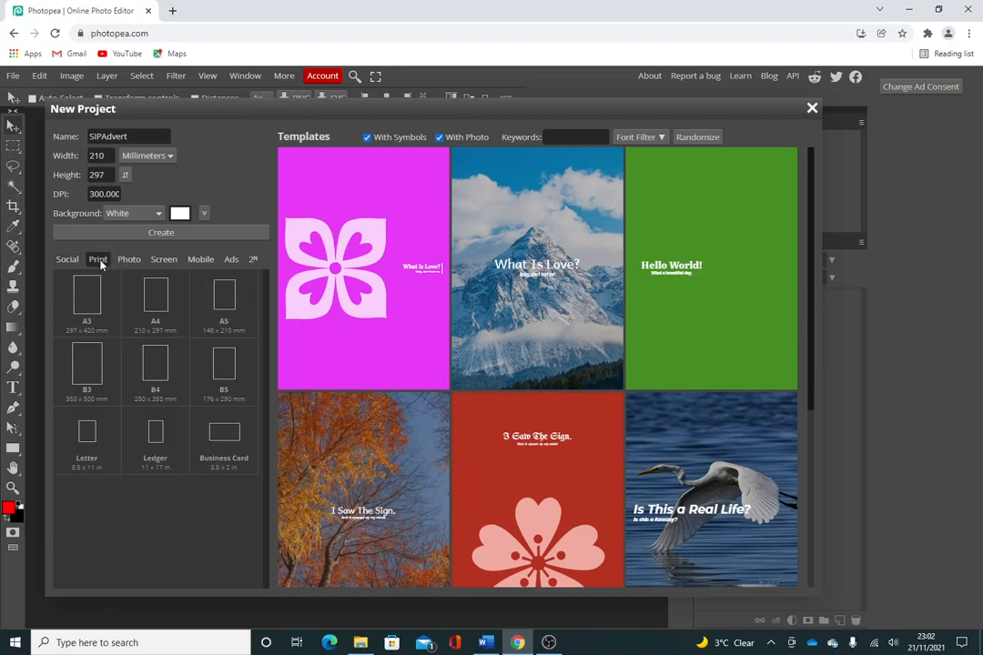
pyautogui.click(158, 310)
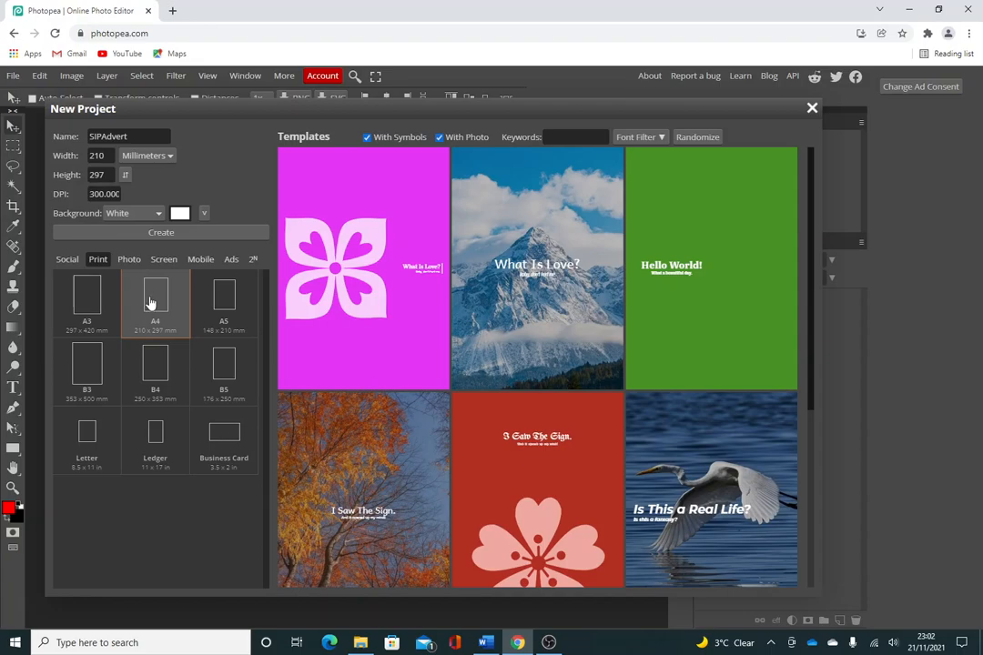
pyautogui.click(182, 238)
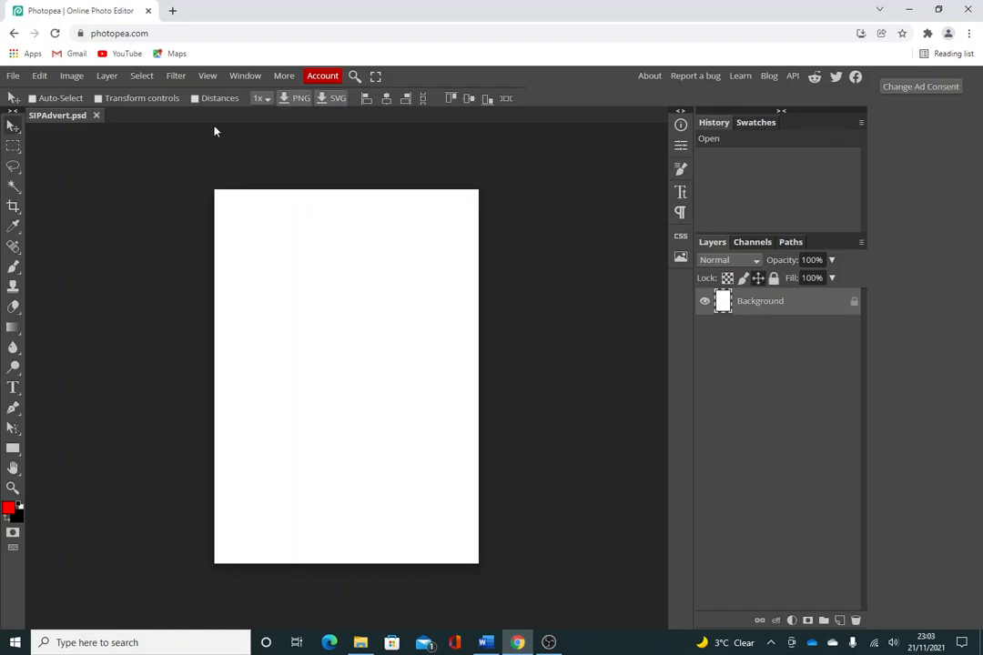
# Step: Show the grid and the rulers on the blank document
pyautogui.click(208, 78)
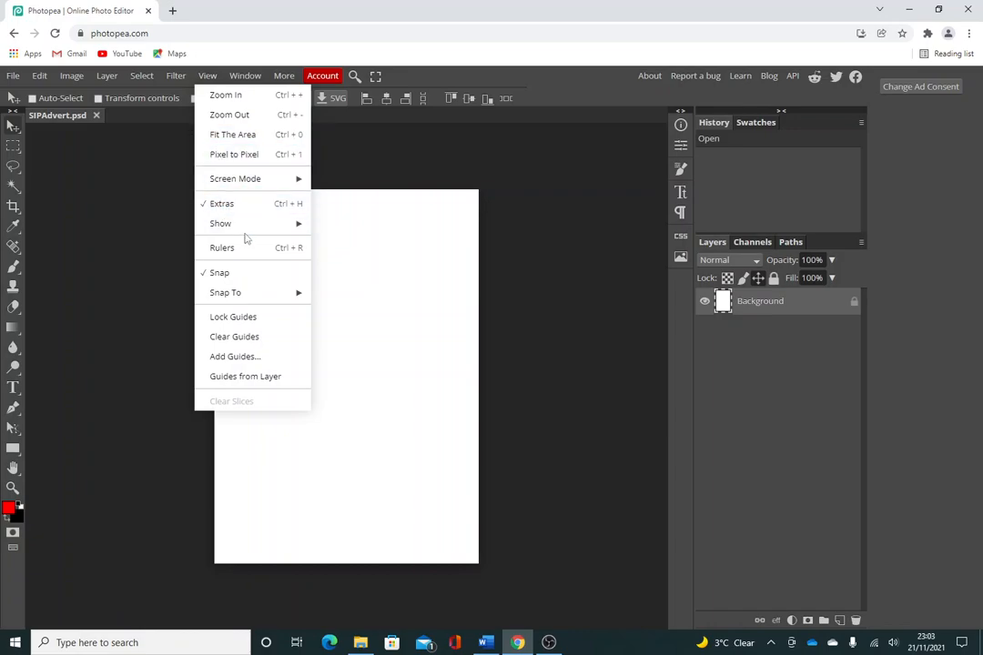
pyautogui.moveTo(244, 230)
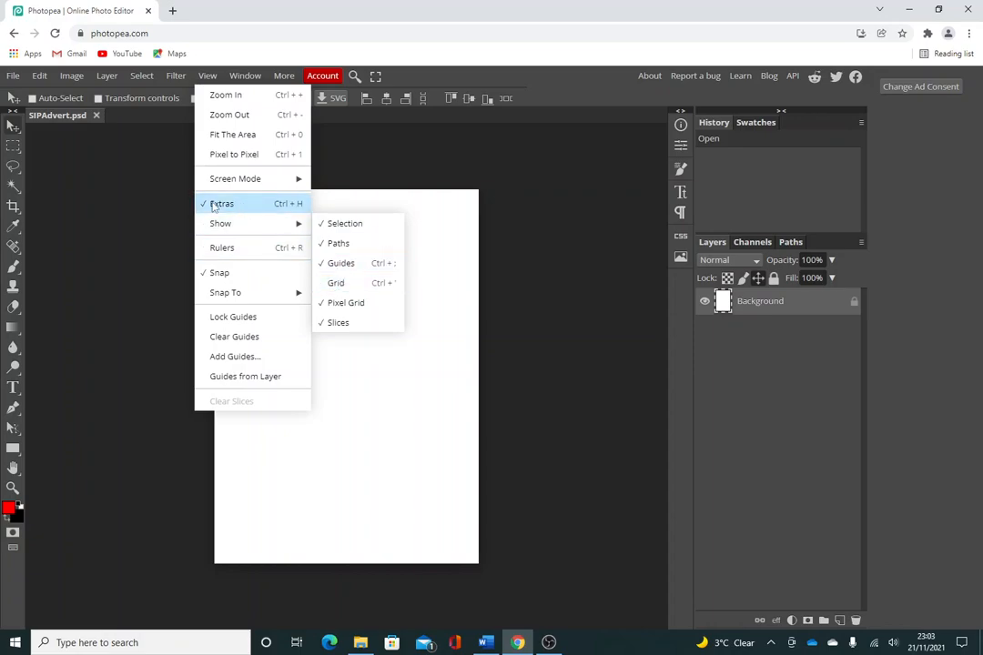
pyautogui.click(333, 284)
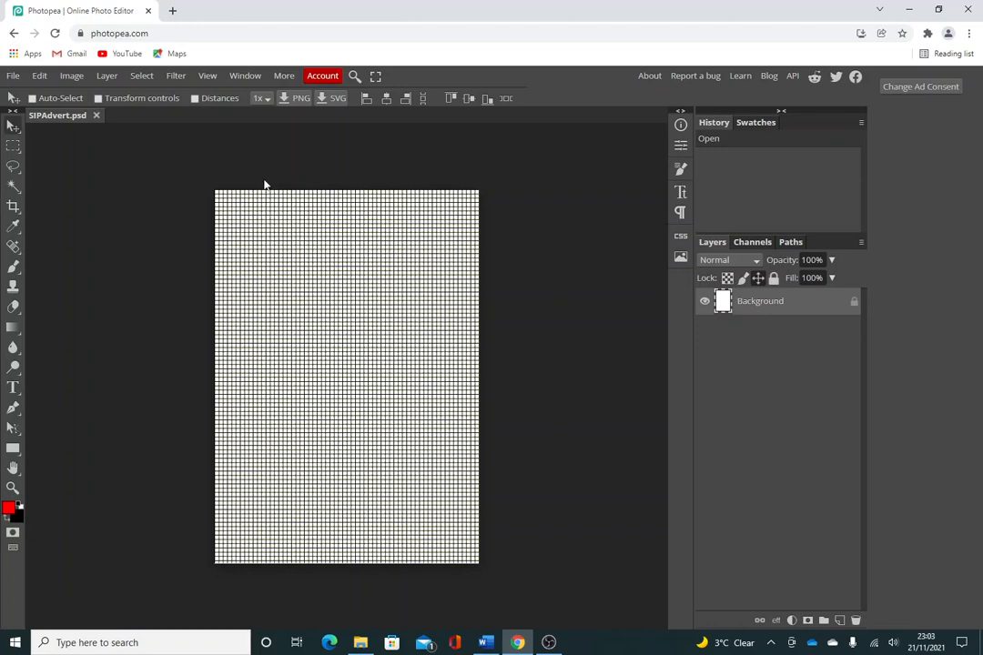
pyautogui.click(211, 82)
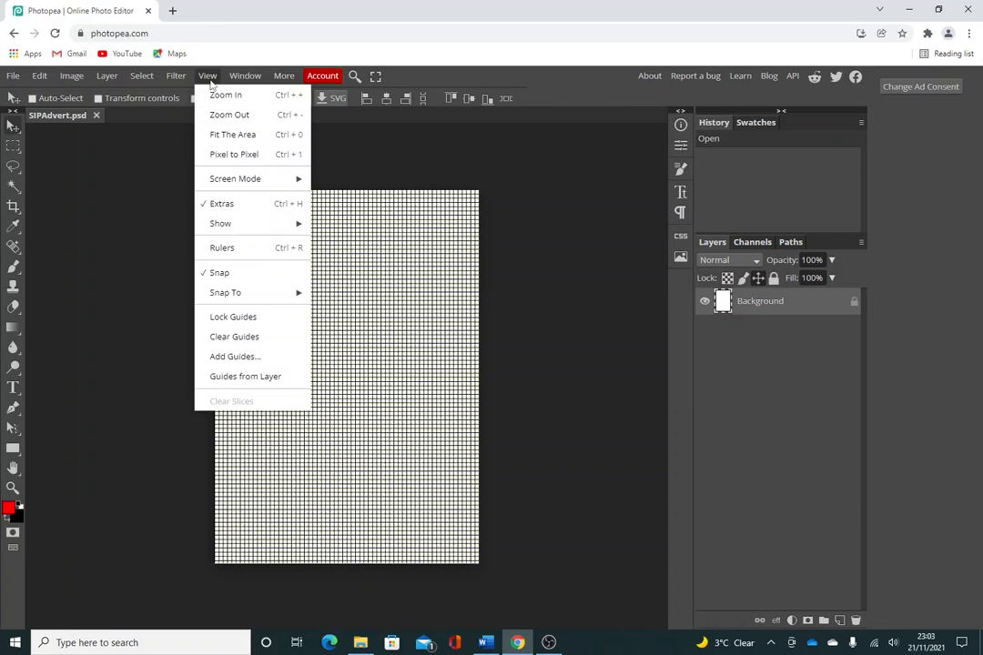
pyautogui.click(240, 252)
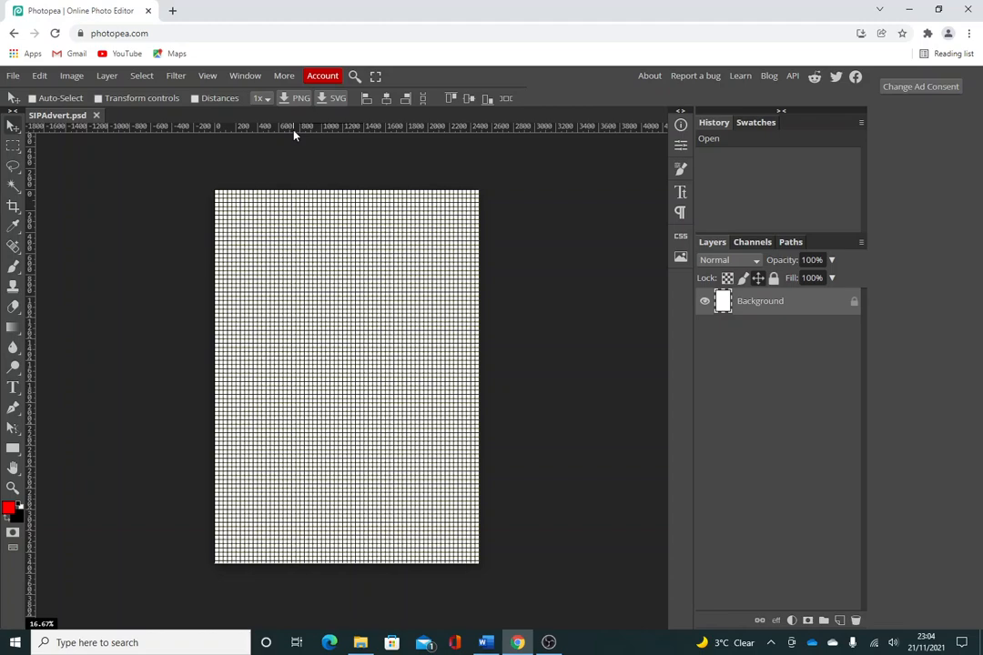
# Step: Add four margin guides just inside the page's top, left, bottom and right edges, with the top one at about 80 px
pyautogui.moveTo(294, 135); pyautogui.dragTo(298, 203)
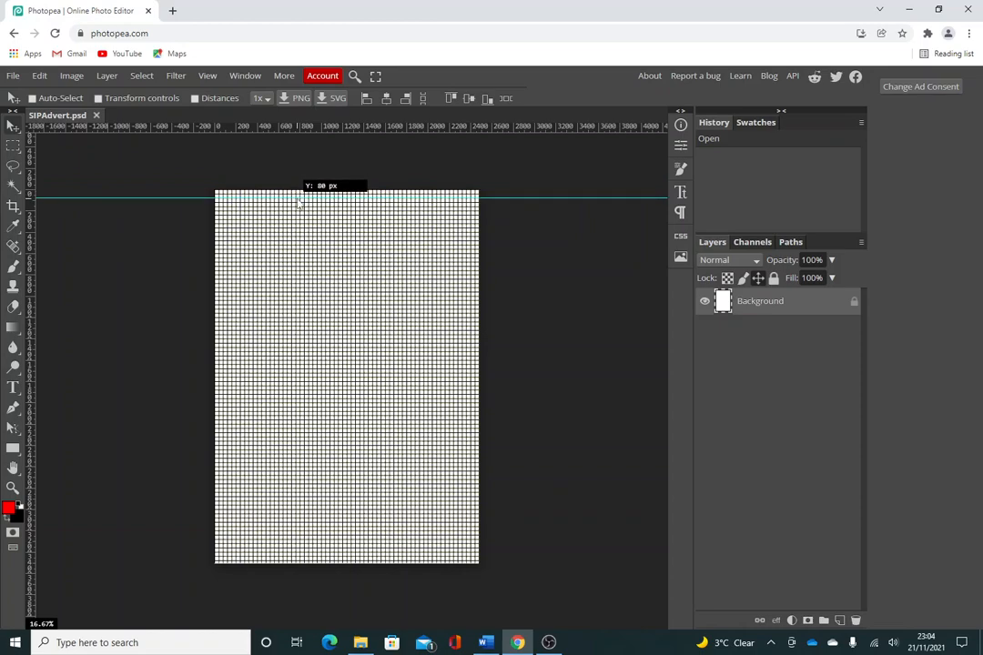
pyautogui.moveTo(299, 203); pyautogui.dragTo(299, 203)
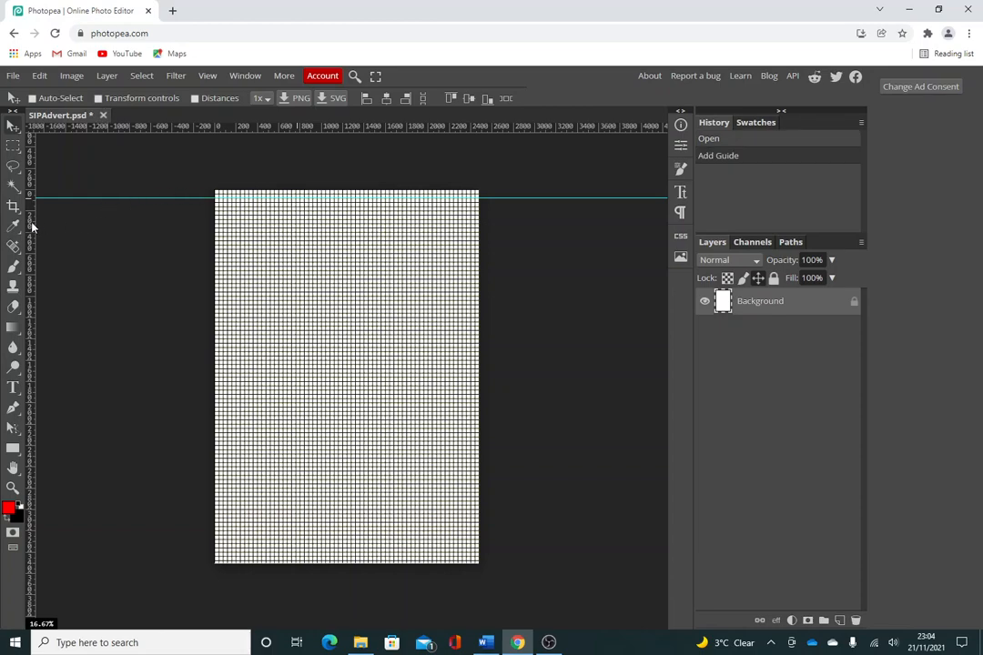
pyautogui.moveTo(33, 228); pyautogui.dragTo(223, 259)
pyautogui.moveTo(292, 132); pyautogui.dragTo(285, 558)
pyautogui.moveTo(28, 351); pyautogui.dragTo(471, 419)
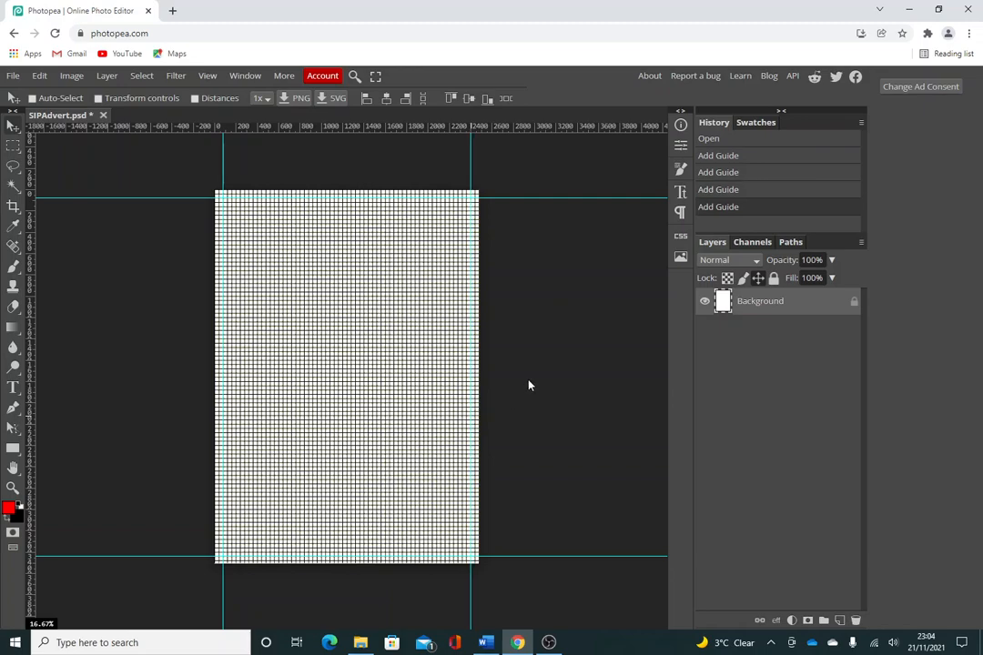
# Step: Hide the grid while keeping the guides displayed
pyautogui.click(209, 78)
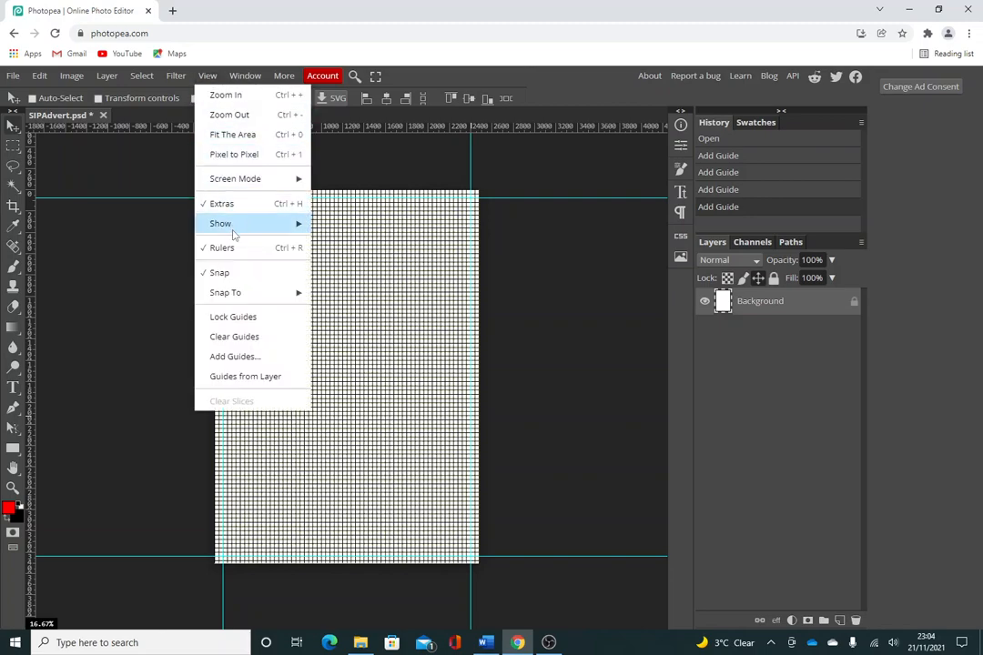
pyautogui.moveTo(229, 228)
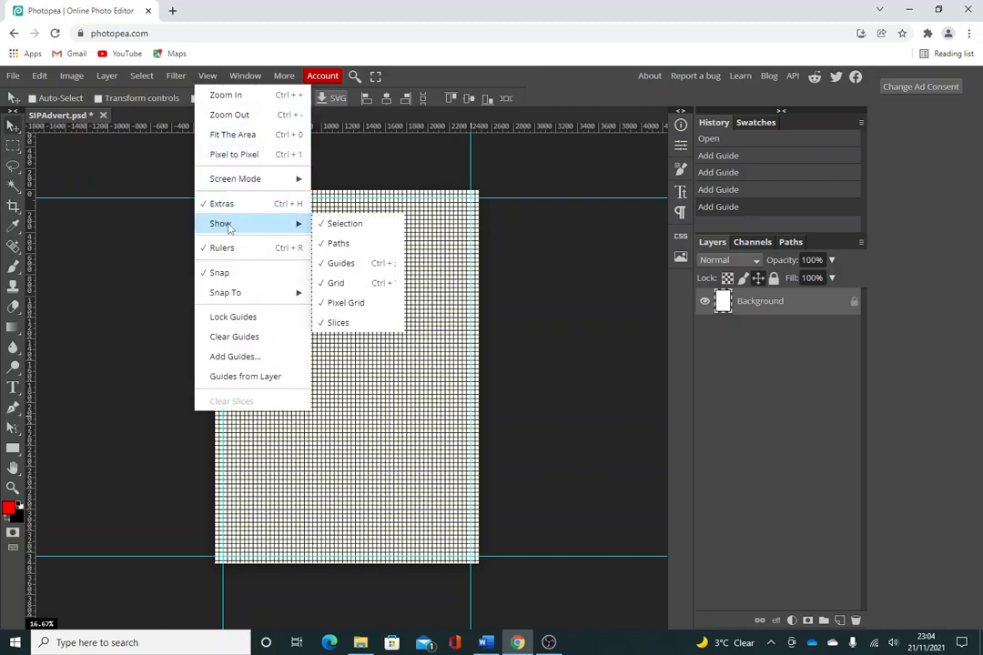
pyautogui.click(337, 283)
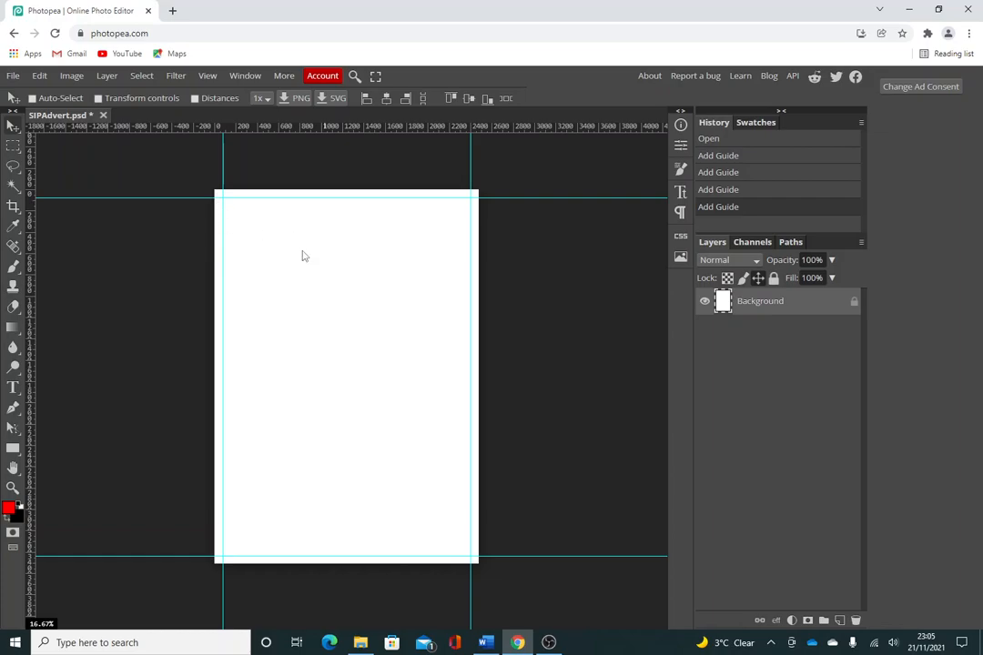
# Step: Lock the guides and unlock them again
pyautogui.click(208, 76)
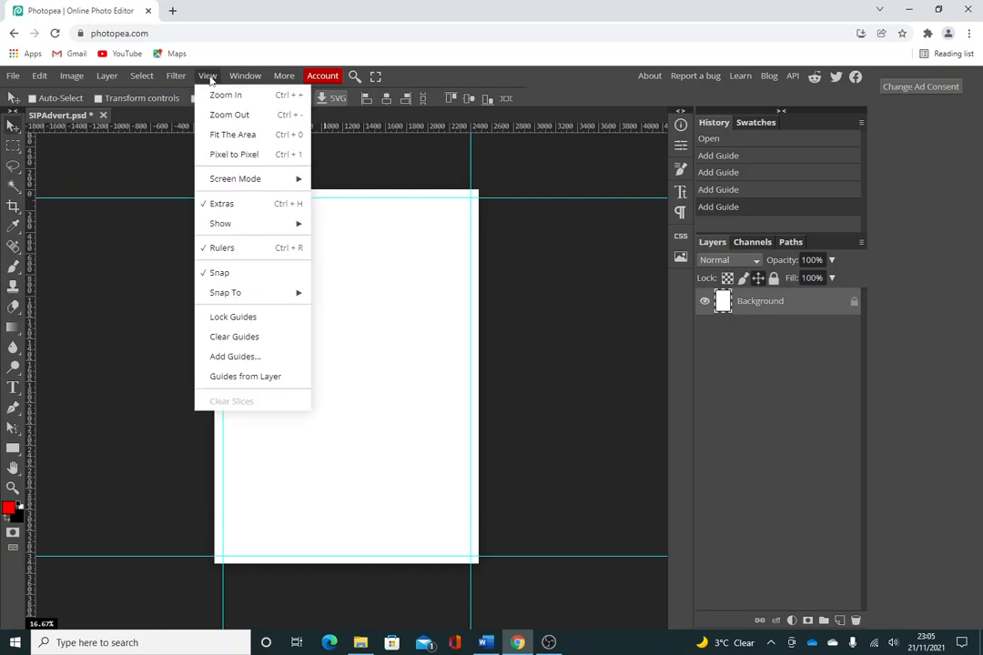
pyautogui.click(232, 319)
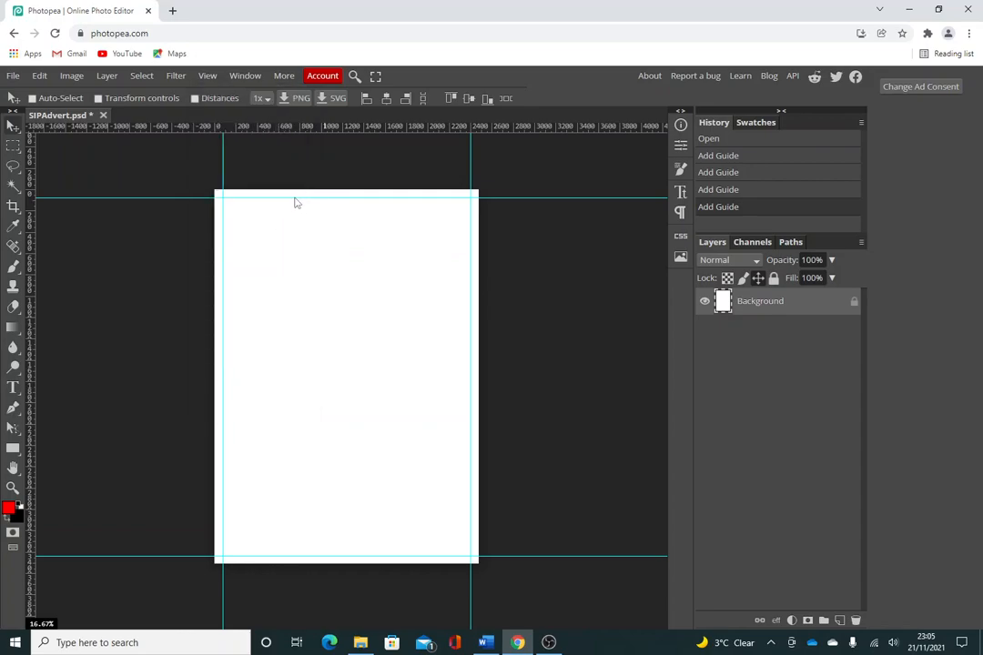
pyautogui.click(206, 77)
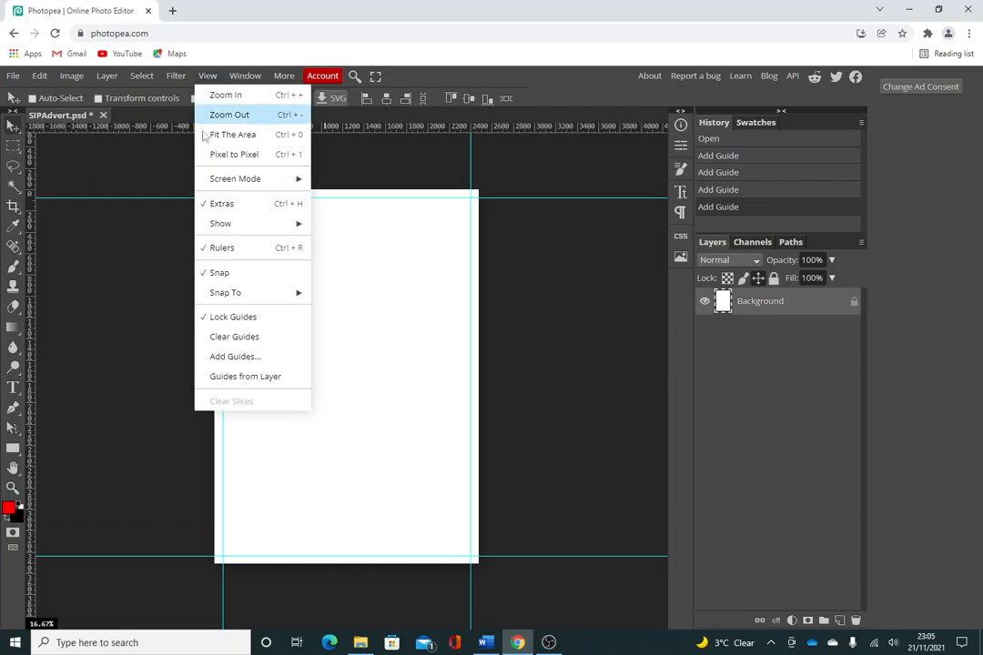
pyautogui.click(240, 319)
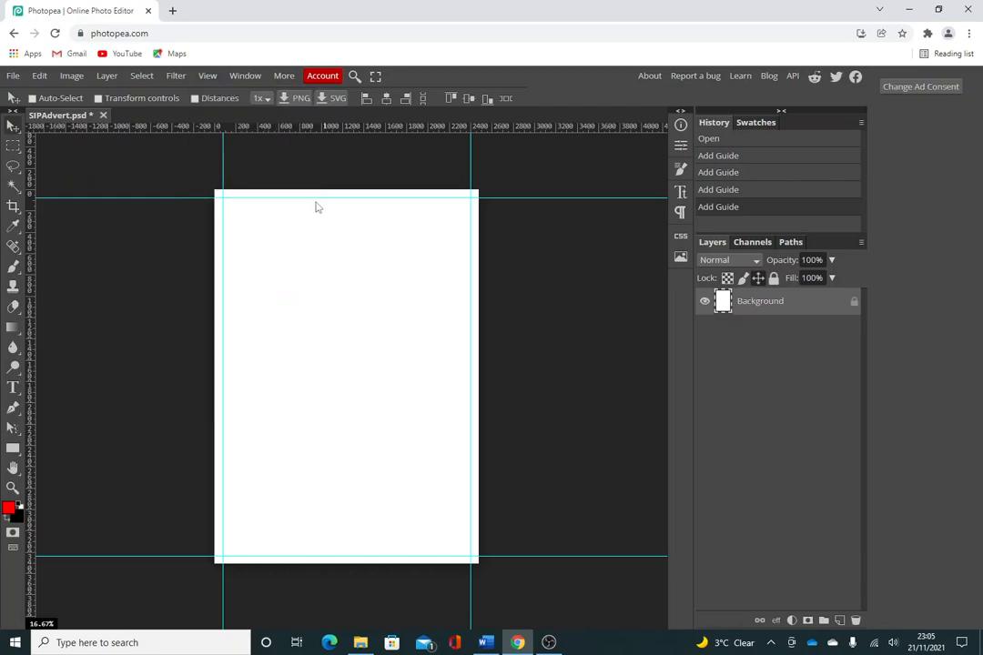
# Step: Move the horizontal guide near the page's top edge slightly and clear all guides from the document
pyautogui.moveTo(314, 199); pyautogui.dragTo(318, 198)
pyautogui.click(207, 78)
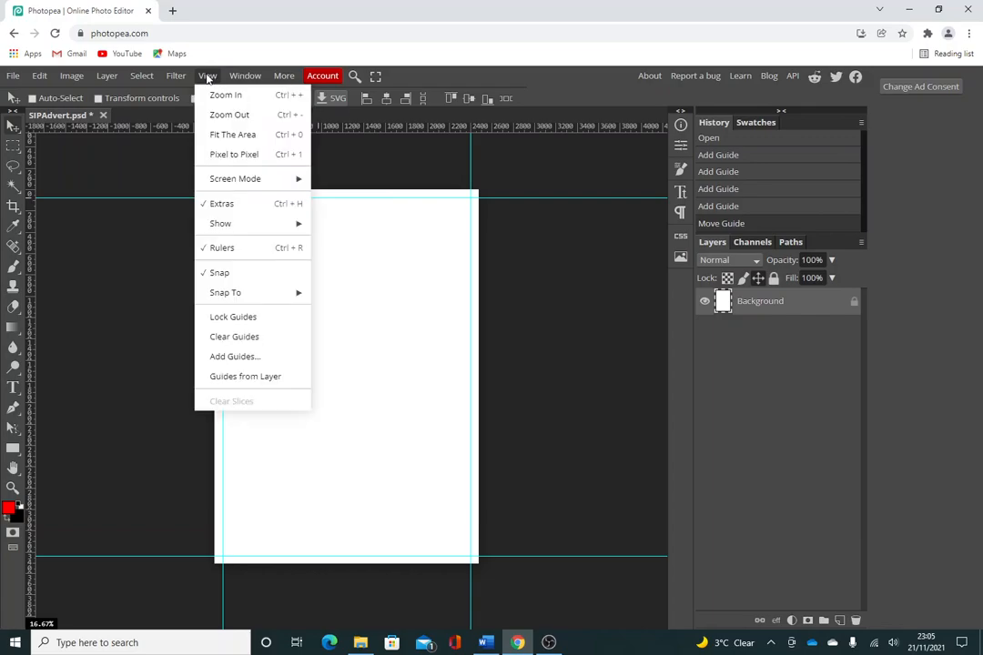
pyautogui.click(232, 338)
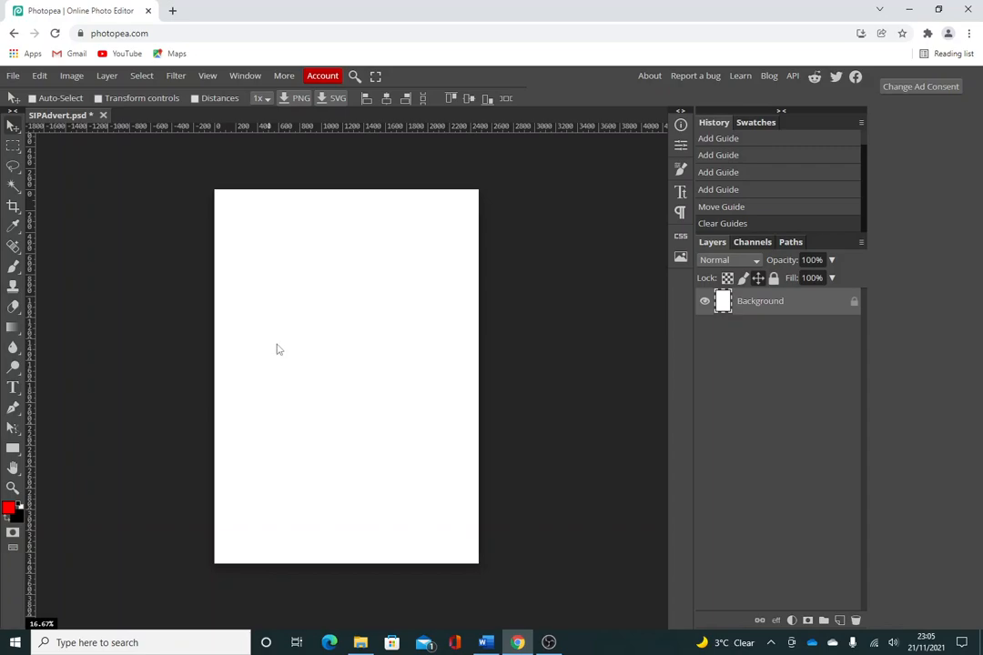
pyautogui.scroll(1, 279, 351)
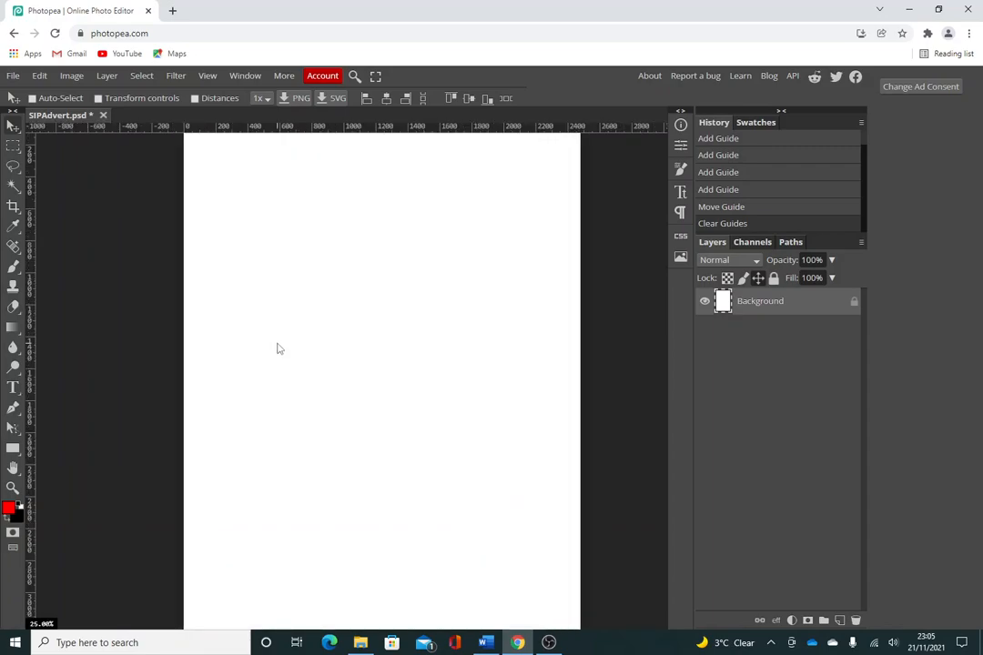
pyautogui.scroll(3, 278, 349)
pyautogui.scroll(-2, 278, 349)
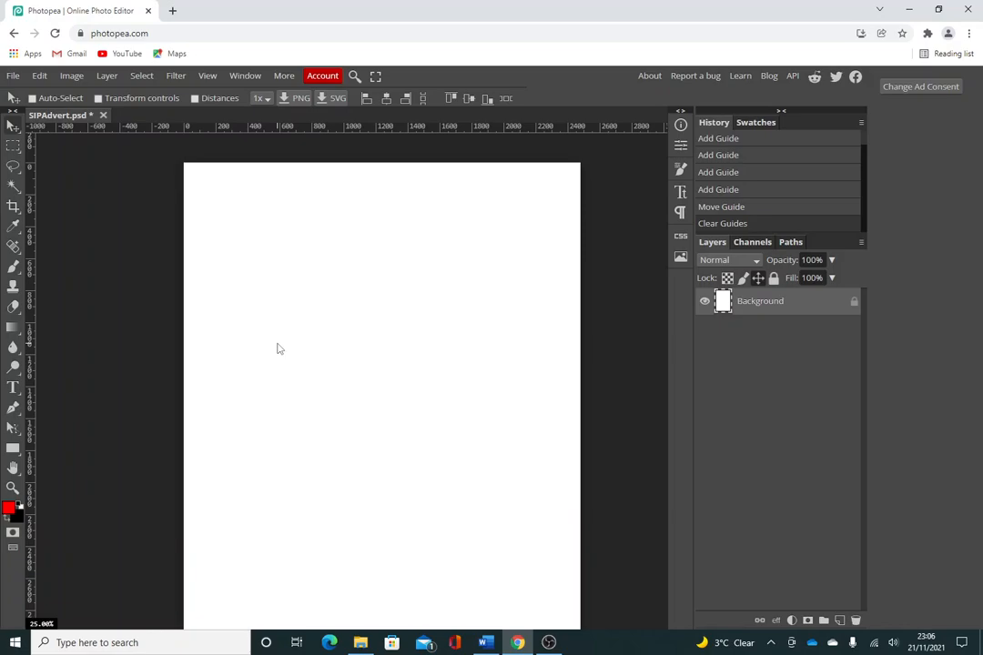
pyautogui.scroll(-2, 279, 349)
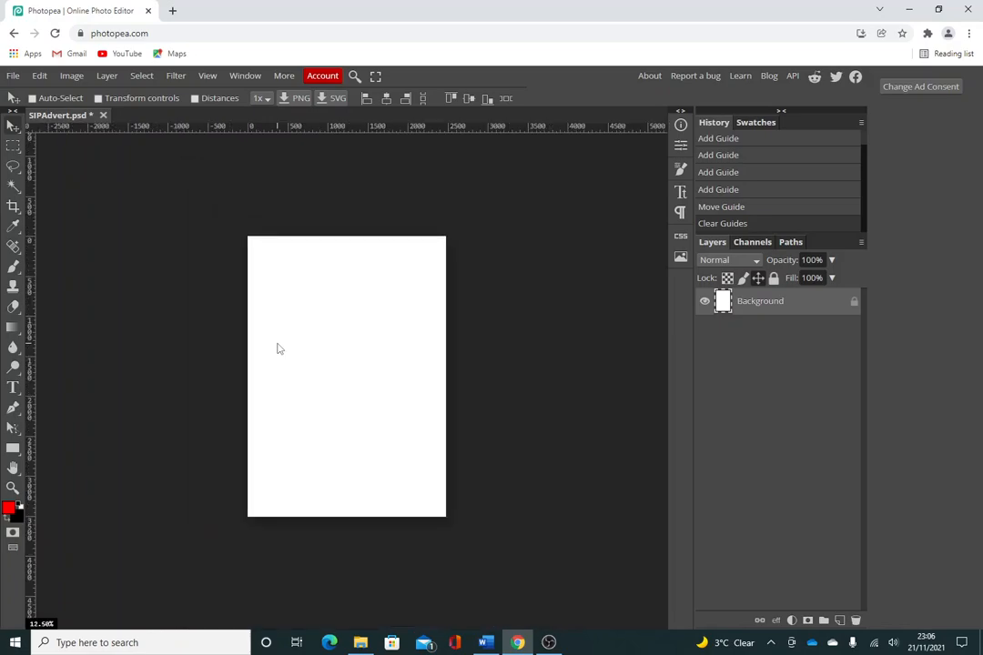
pyautogui.hotkey('ctrl', '+')
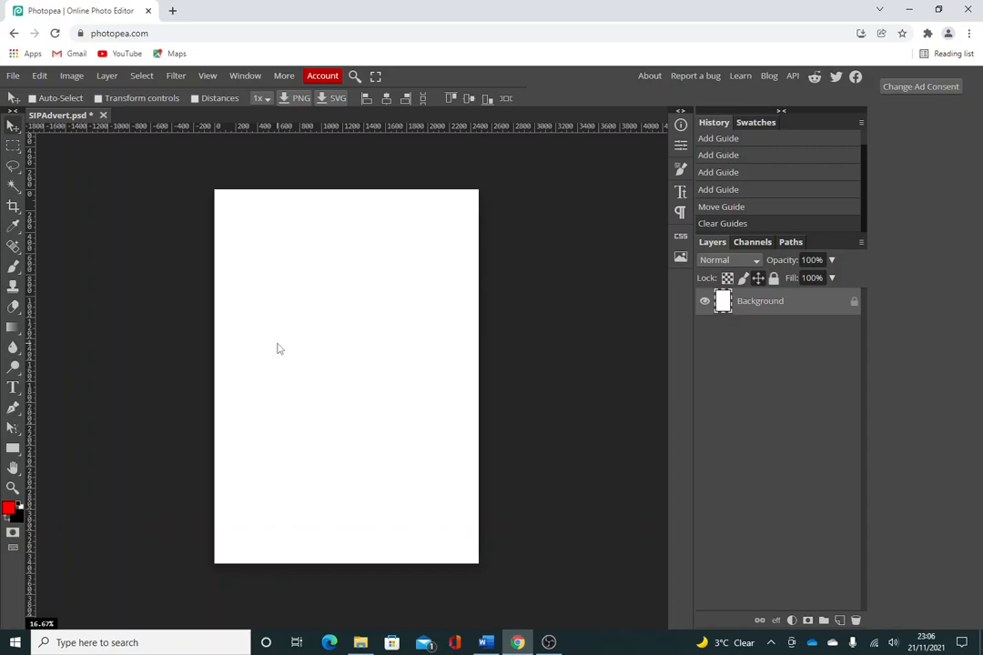
pyautogui.click(549, 643)
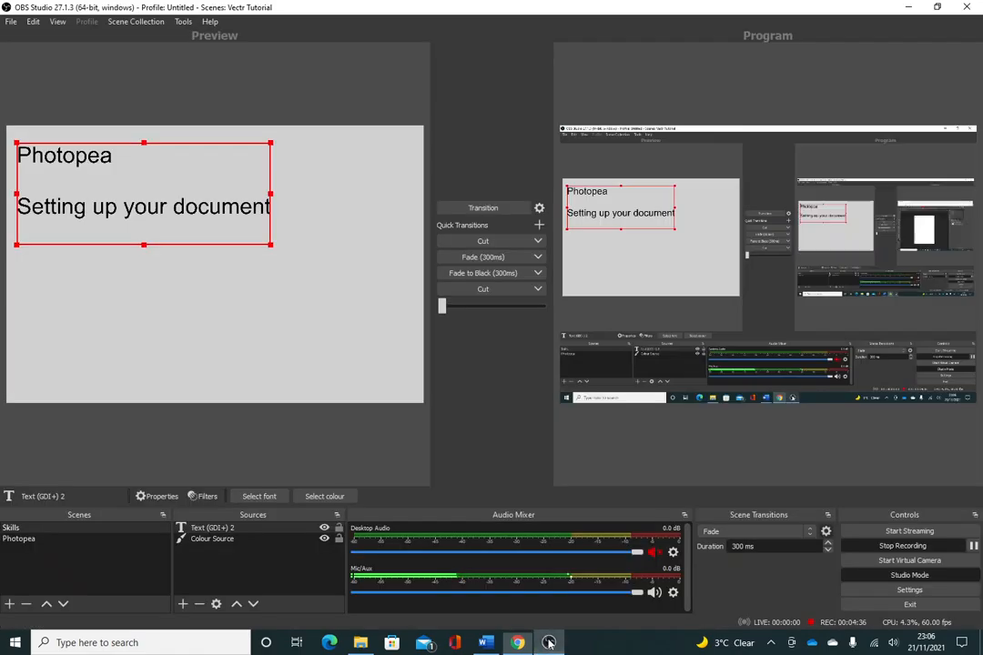